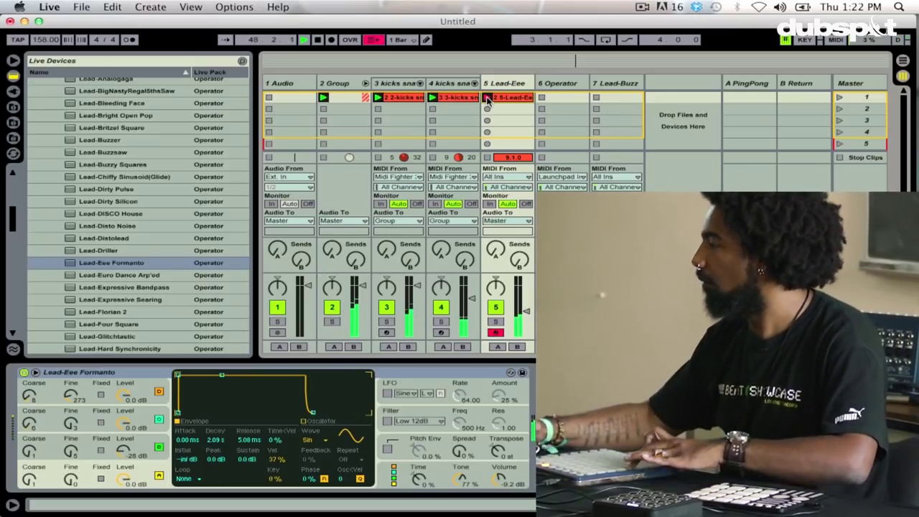
Finish recording the Lead-Eee clip on track 5 and set its loop to start at bar 3 with a length of 8 bars
click(487, 98)
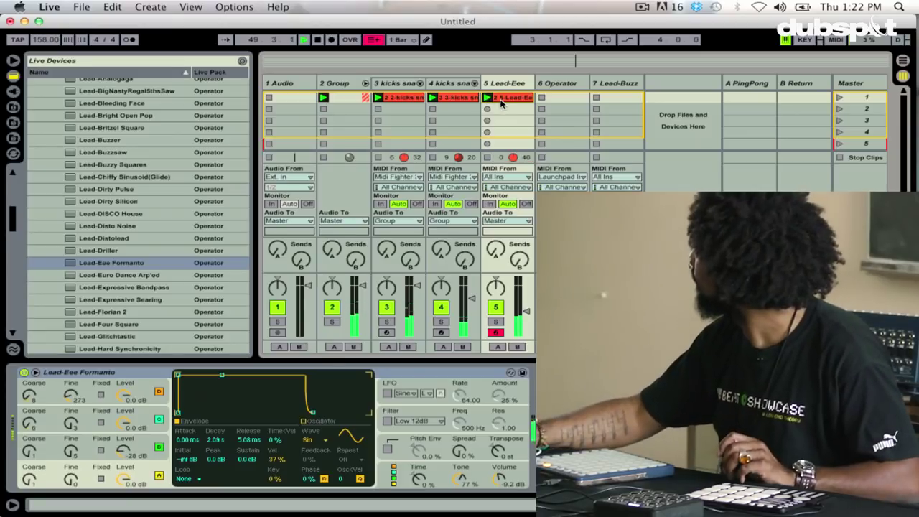
click(489, 98)
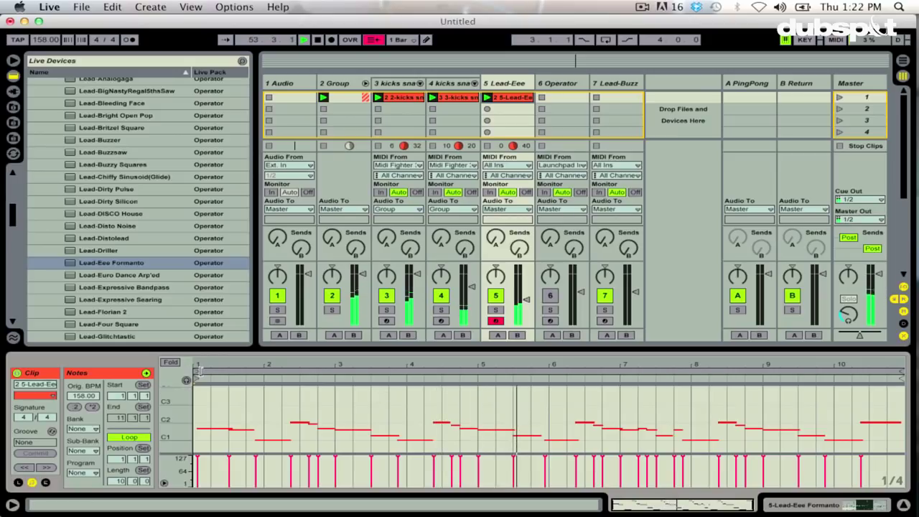
drag(195, 378, 327, 394)
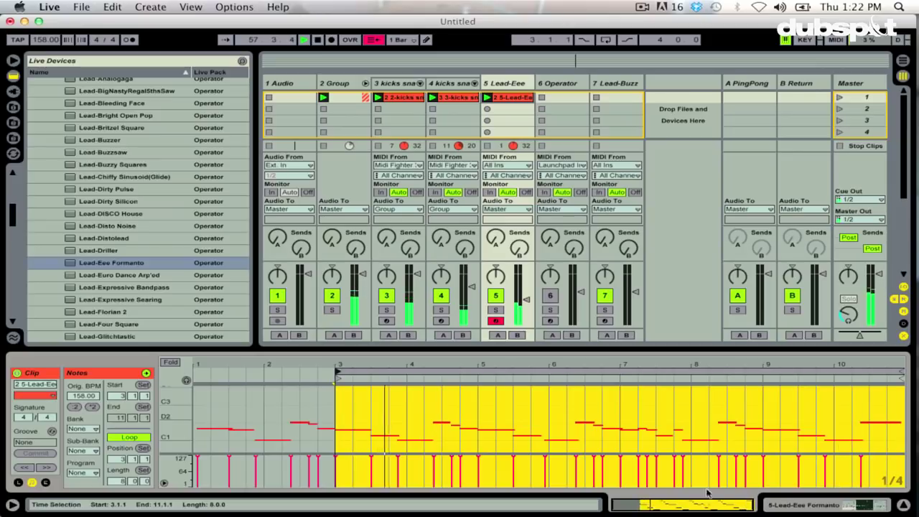
click(682, 424)
click(902, 423)
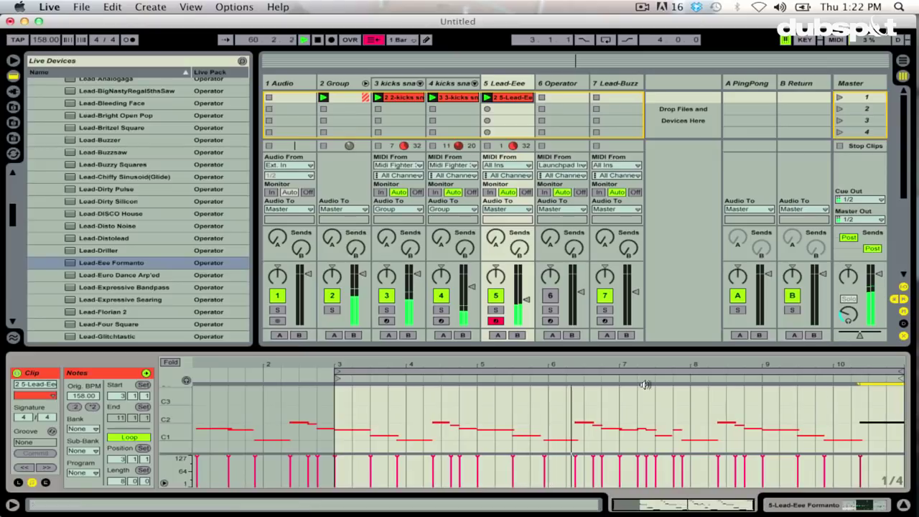
click(558, 439)
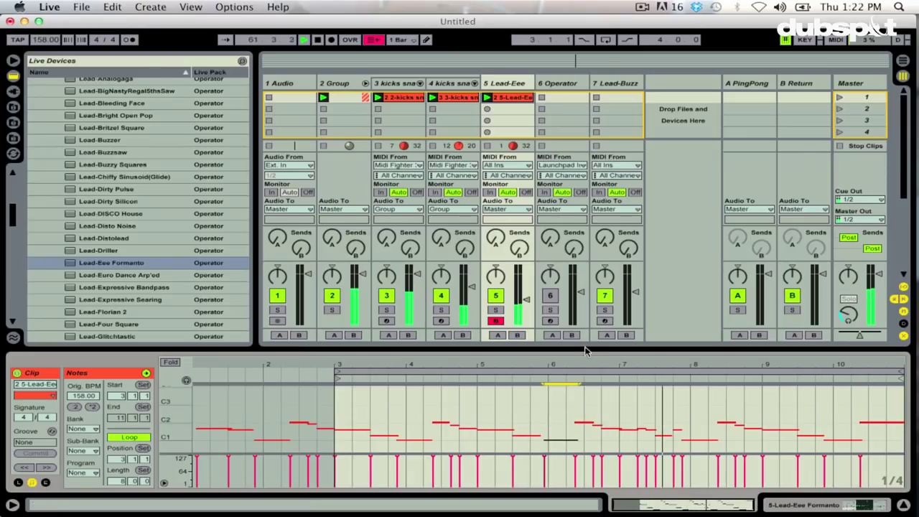
drag(579, 361, 578, 362)
key(Left)
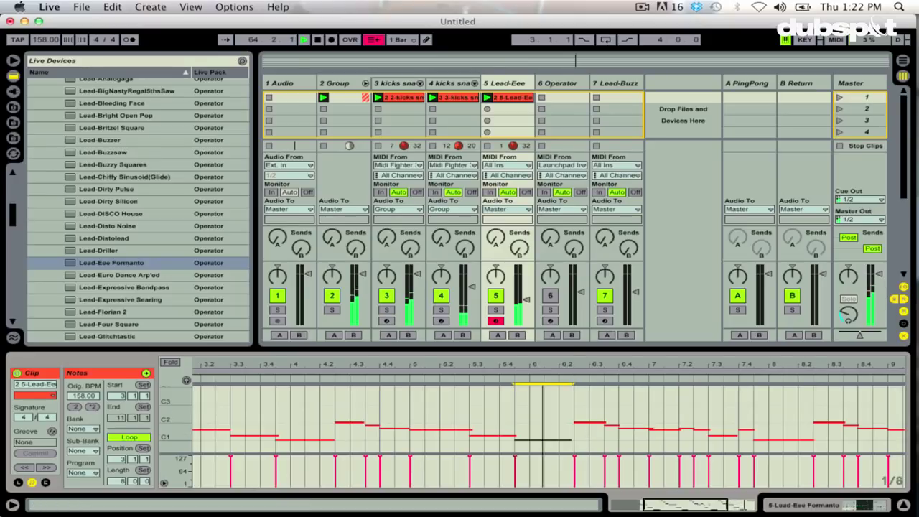
drag(544, 365, 512, 81)
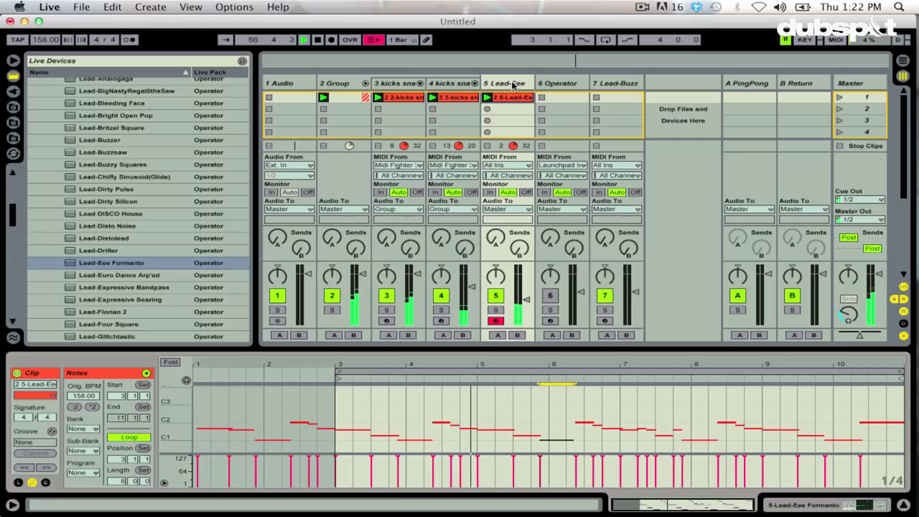
key(XF86AudioRaiseVolume)
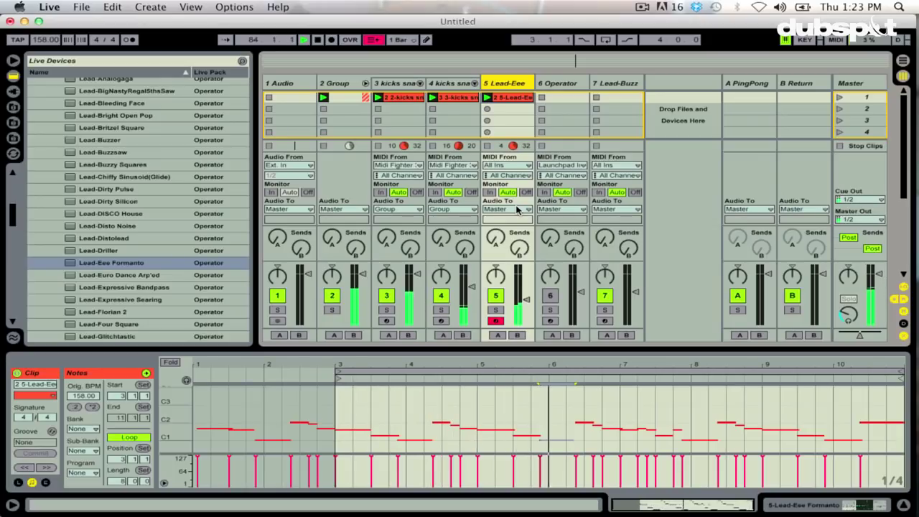
Delete the Auto Filter from the device chain of track 6 Operator
click(567, 84)
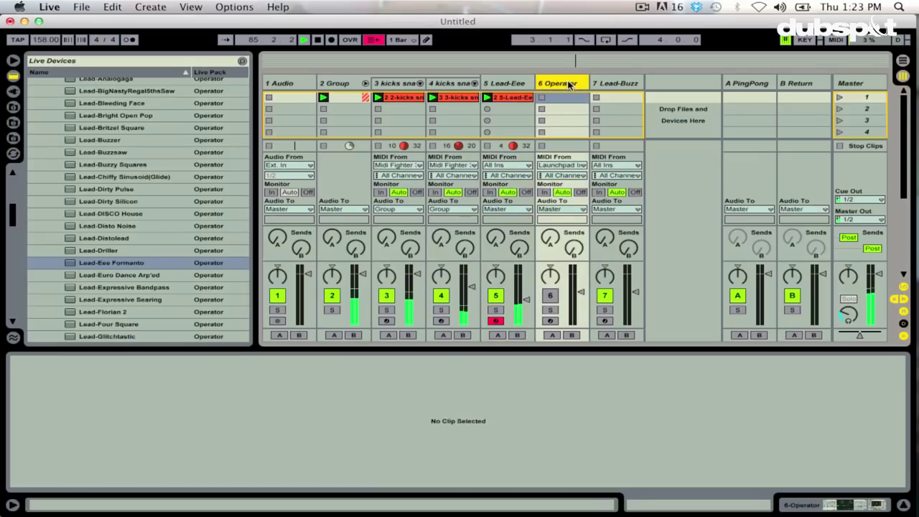
click(809, 507)
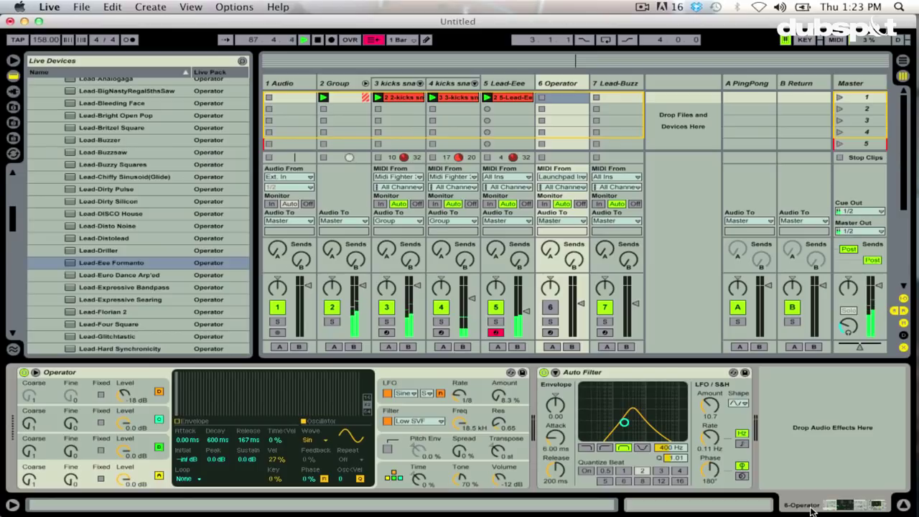
click(542, 374)
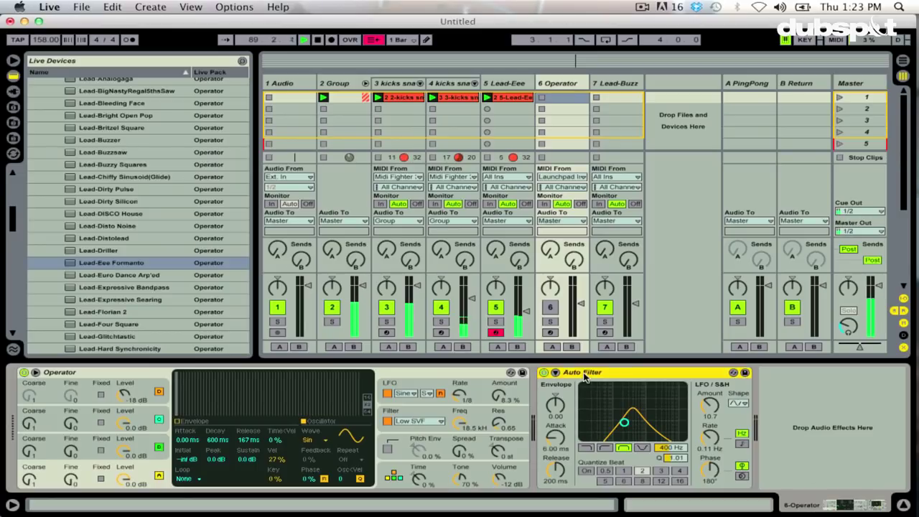
key(Delete)
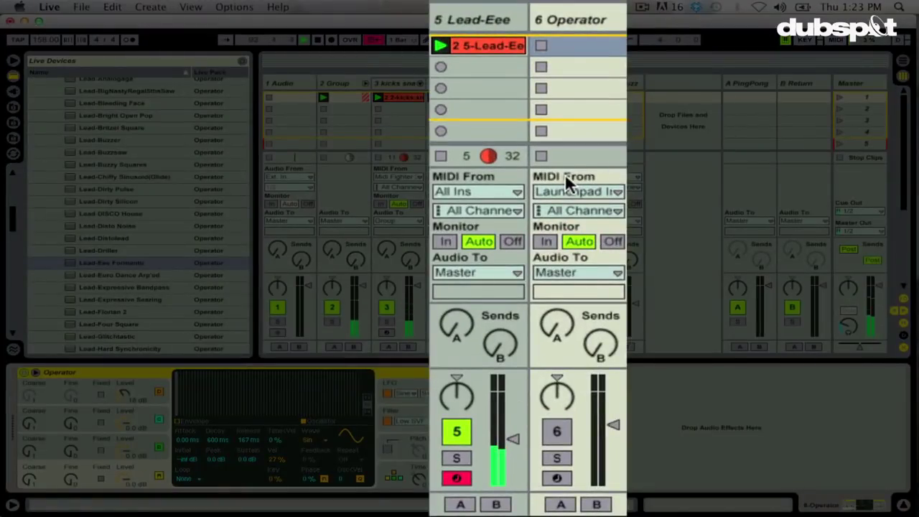
Route the Operator track's MIDI input from 5-Lead-Eee Formanto and set its monitoring to In
click(496, 21)
click(553, 21)
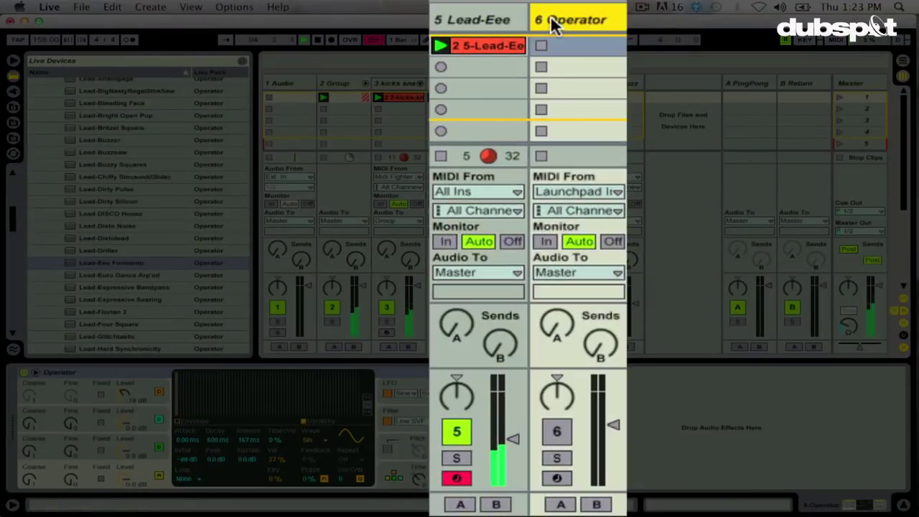
click(556, 191)
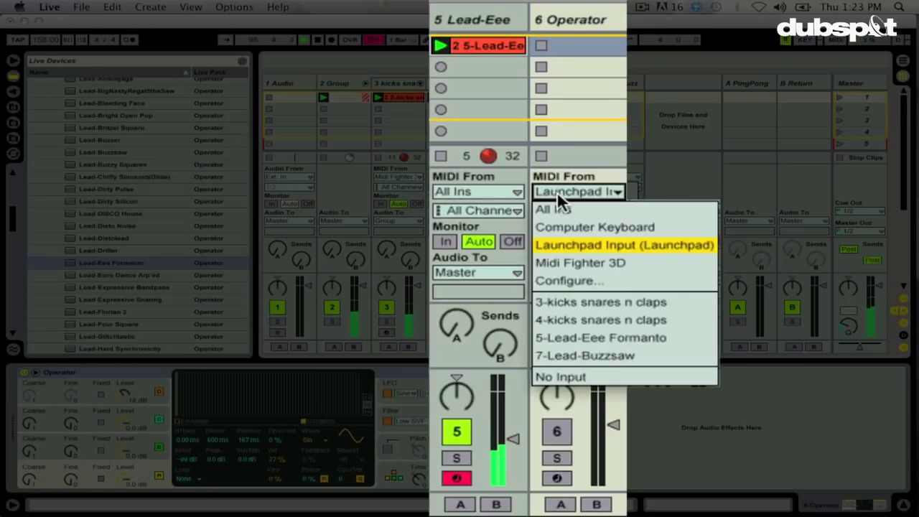
click(562, 338)
click(545, 238)
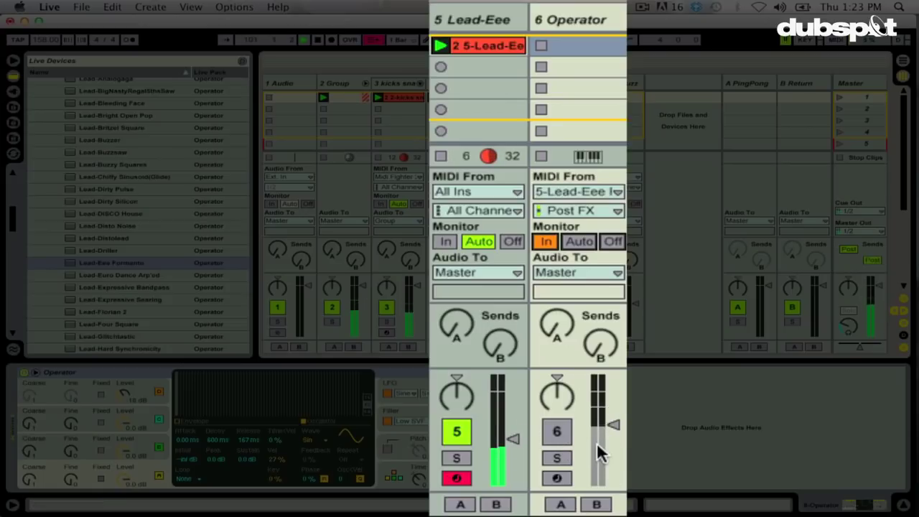
Disarm the Lead-Eee track and activate the Operator track at a slightly lower volume
click(456, 478)
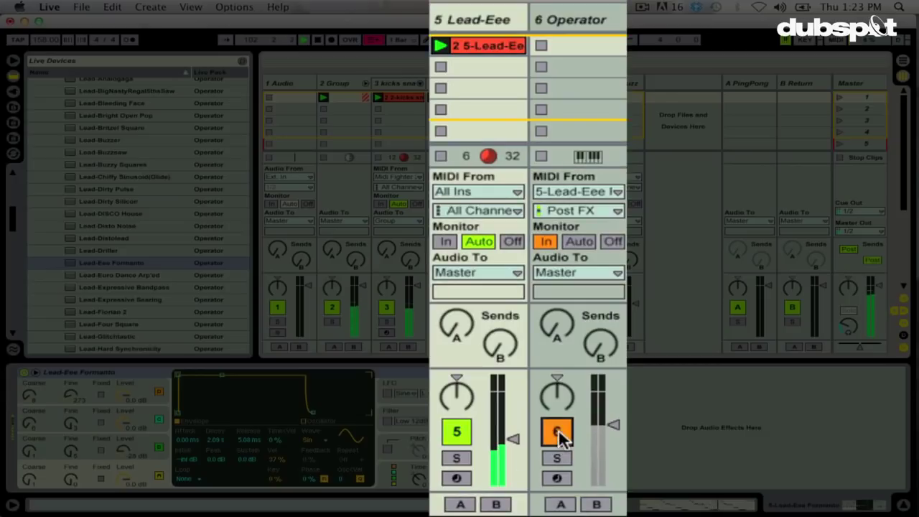
click(557, 431)
drag(613, 425, 614, 437)
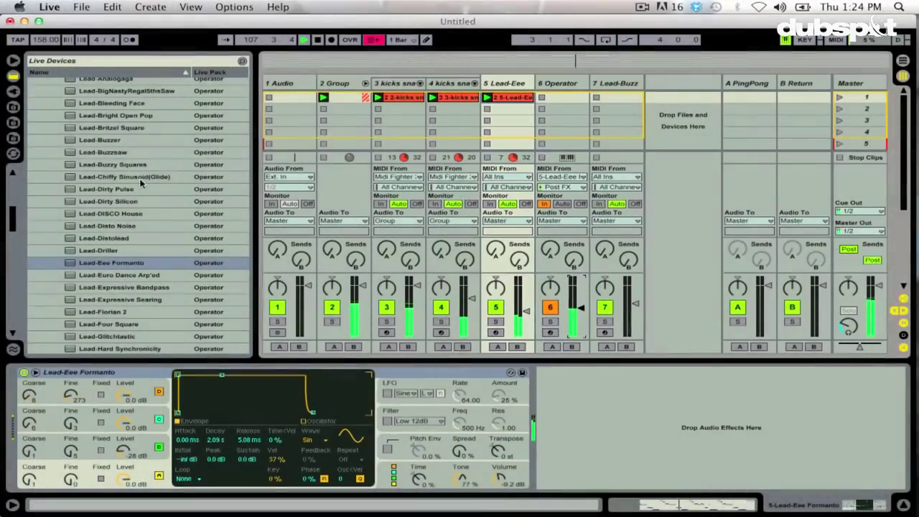
Add the Pitch MIDI effect ahead of Lead-Eee Formanto on track 5 and set its Pitch to -12 st
click(13, 76)
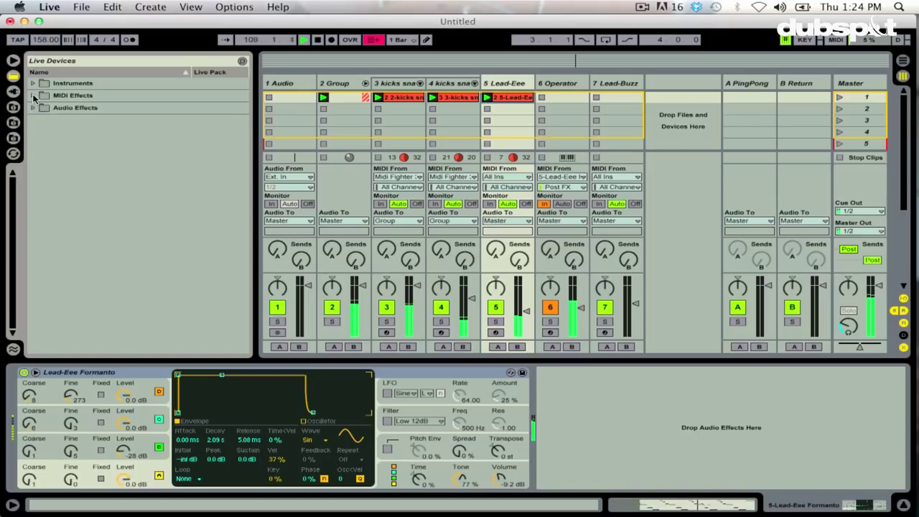
click(33, 96)
key(XF86AudioLowerVolume)
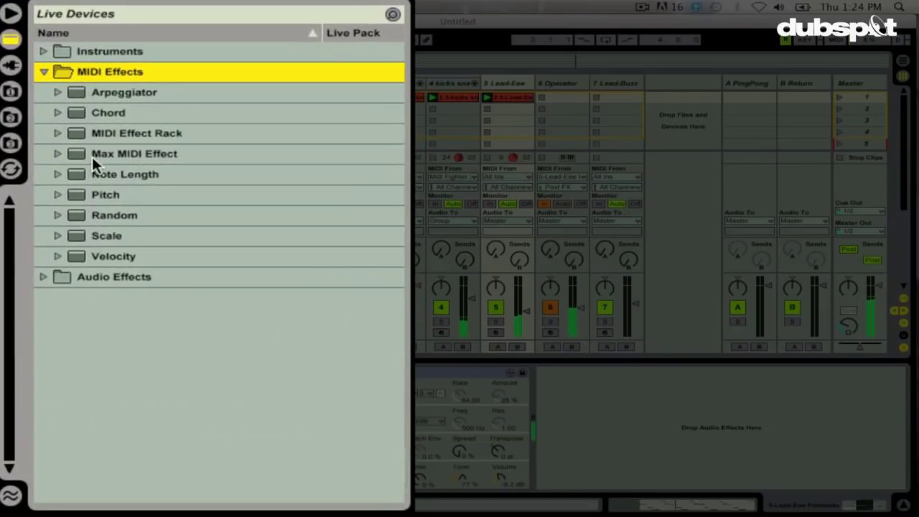
click(72, 194)
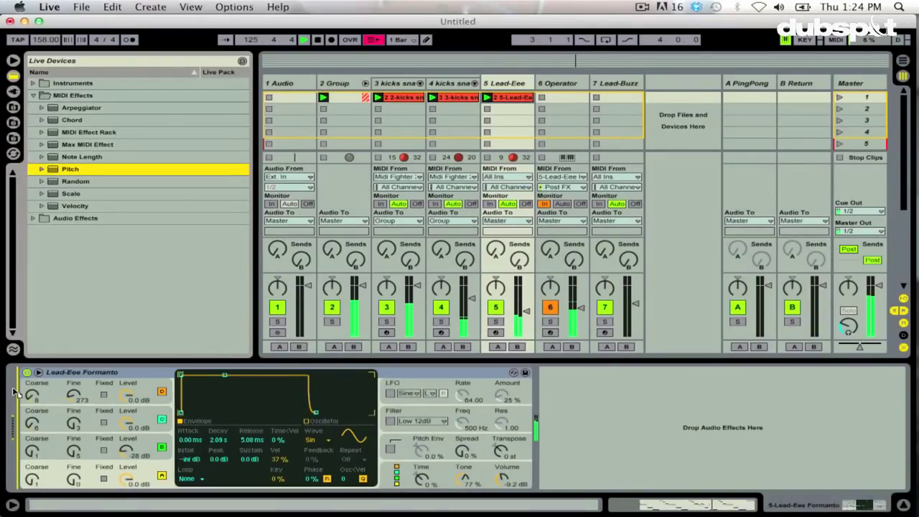
drag(16, 391, 16, 393)
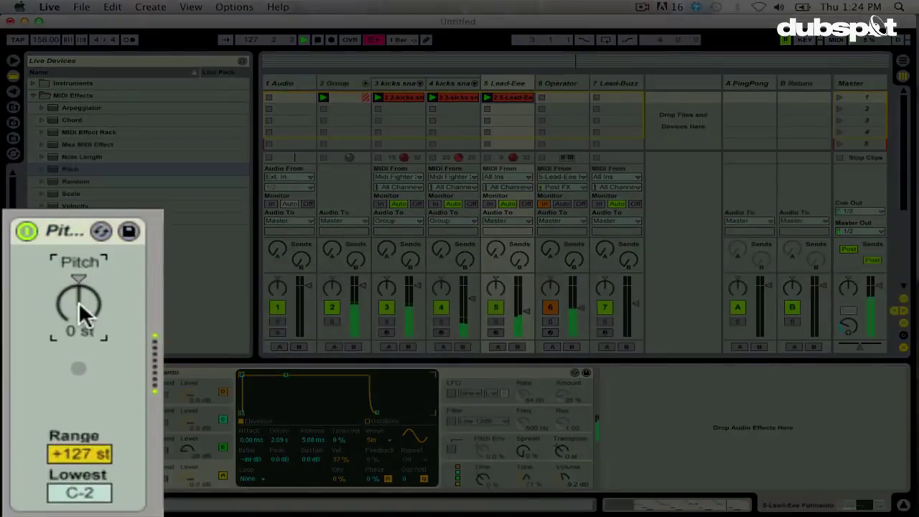
drag(79, 304, 79, 312)
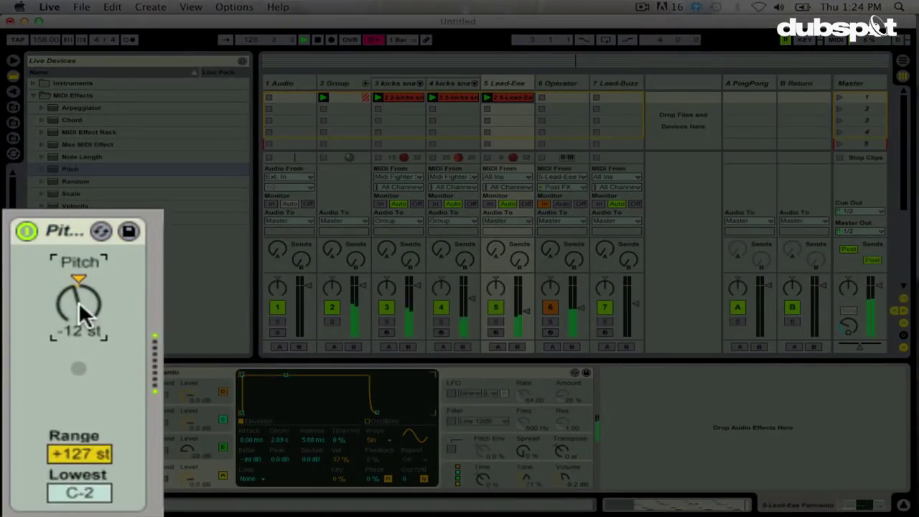
key(XF86AudioRaiseVolume)
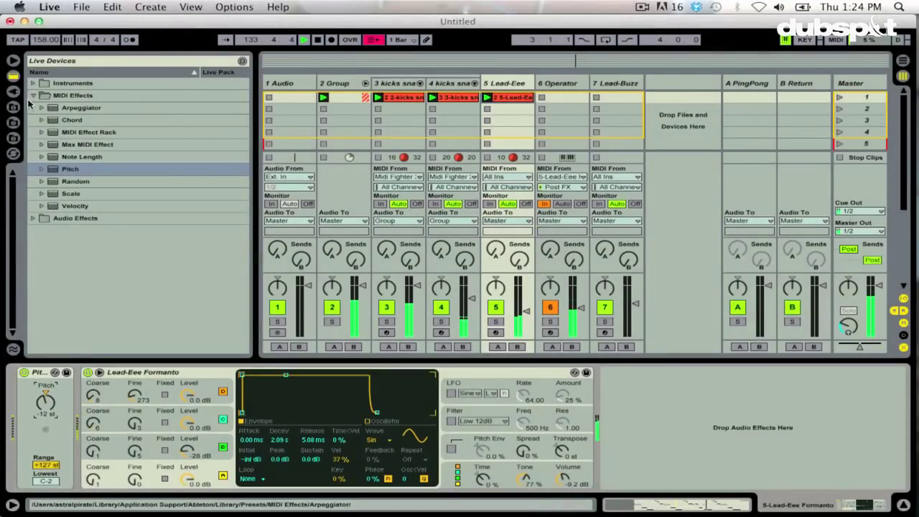
Add an Arpeggiator before the Pitch effect on the Operator track, with Rate 1/8, Gate 61 % and Steps 1
mouse_move(52, 112)
mouse_down()
mouse_move(31, 270)
mouse_move(49, 370)
mouse_move(86, 429)
mouse_up()
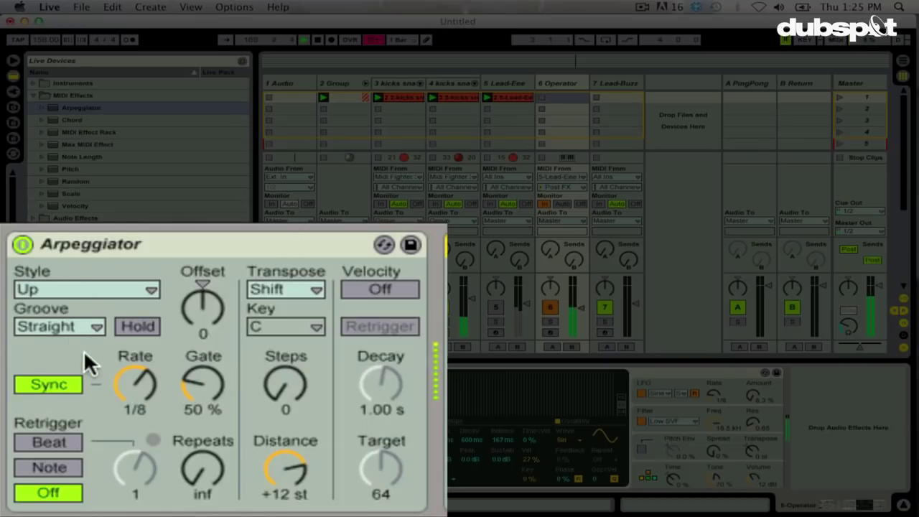
click(117, 380)
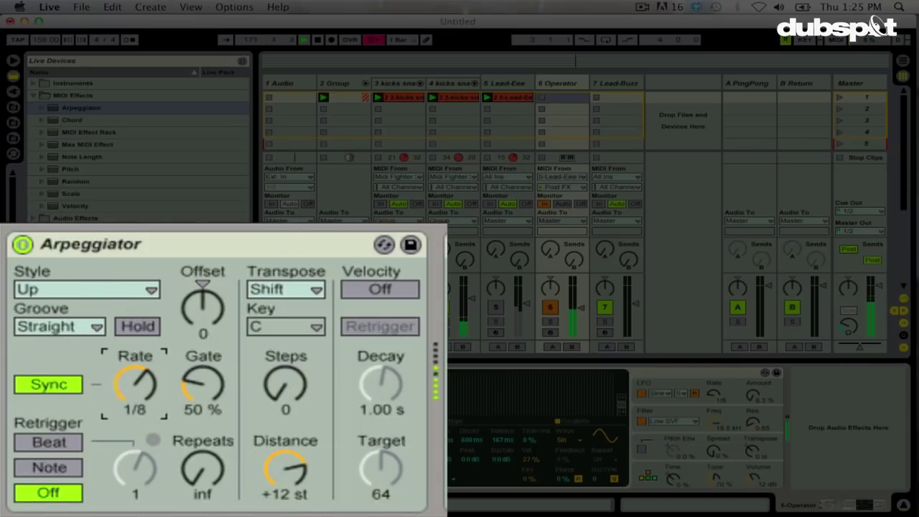
scroll(116, 379, up, 2)
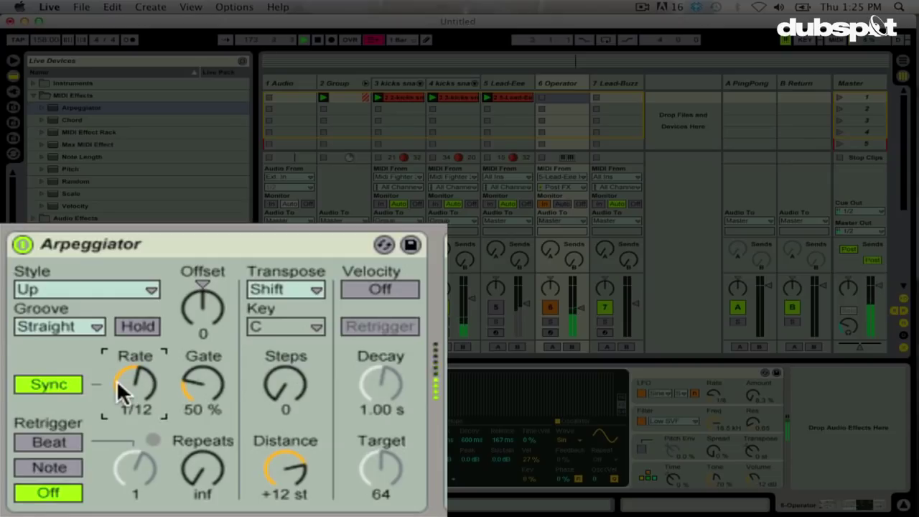
scroll(116, 379, down, 1)
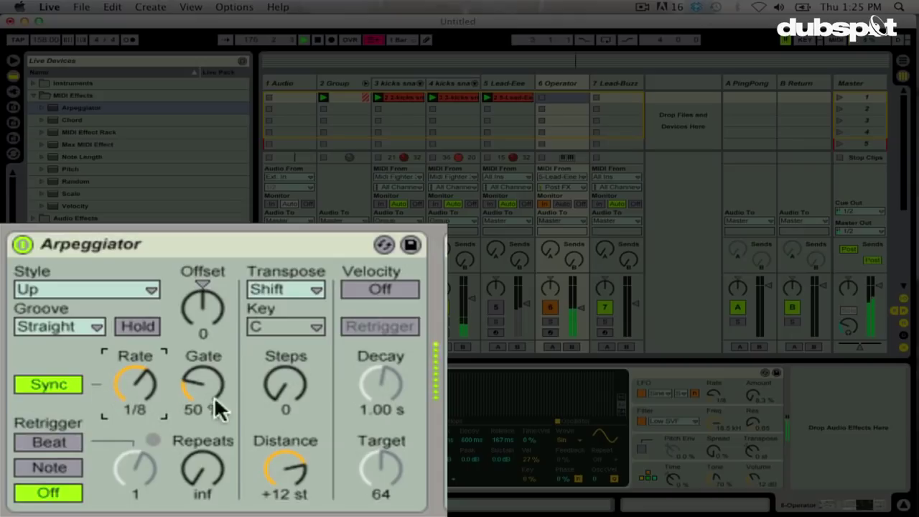
mouse_move(203, 371)
mouse_down()
mouse_move(204, 324)
mouse_move(204, 364)
mouse_up()
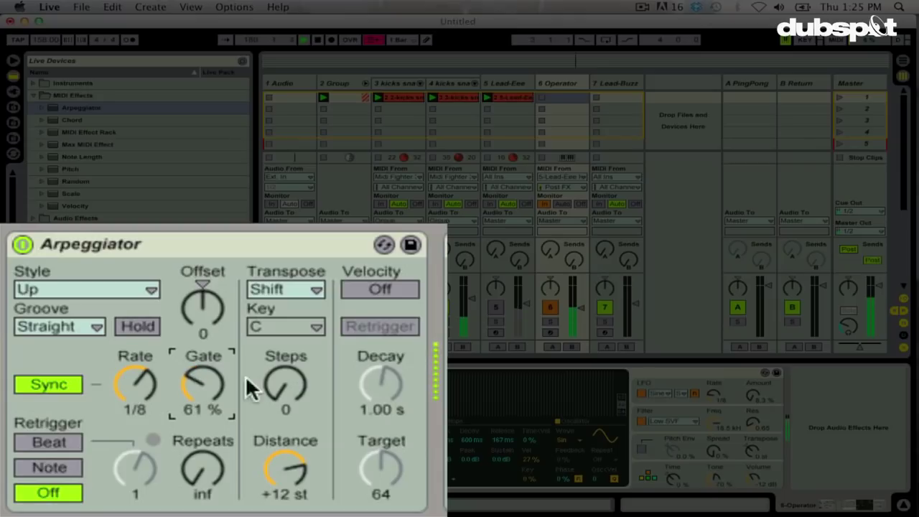
click(285, 385)
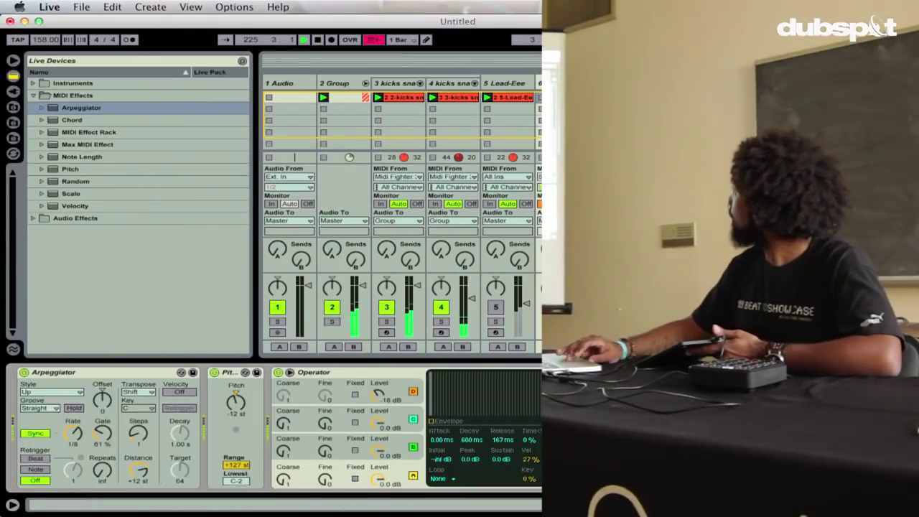
MIDI-map the Arpeggiator's Rate to controller CC 6 on channel 1, limiting its range from 1/16 to 1/6
key(super+m)
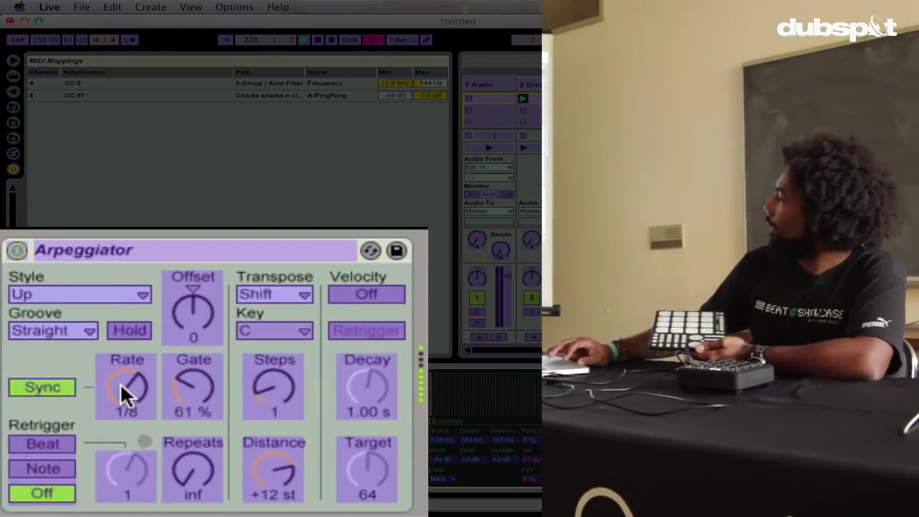
click(120, 382)
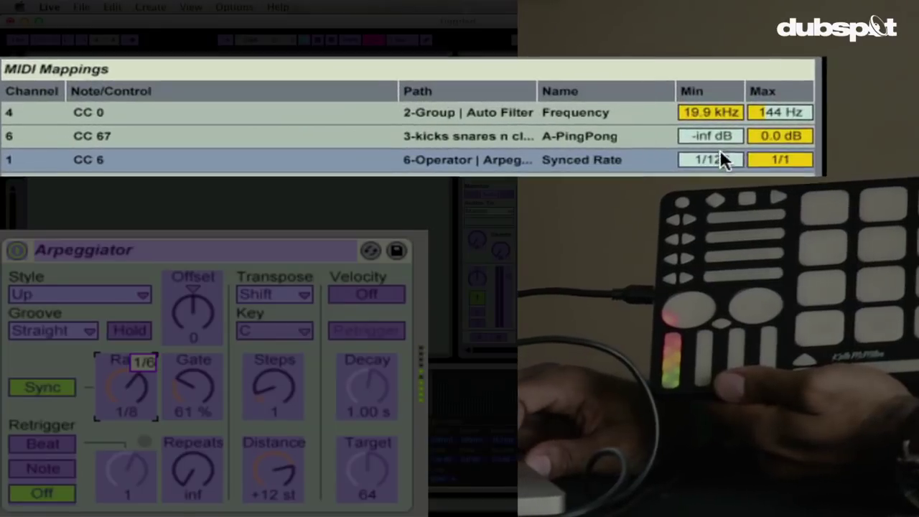
click(721, 160)
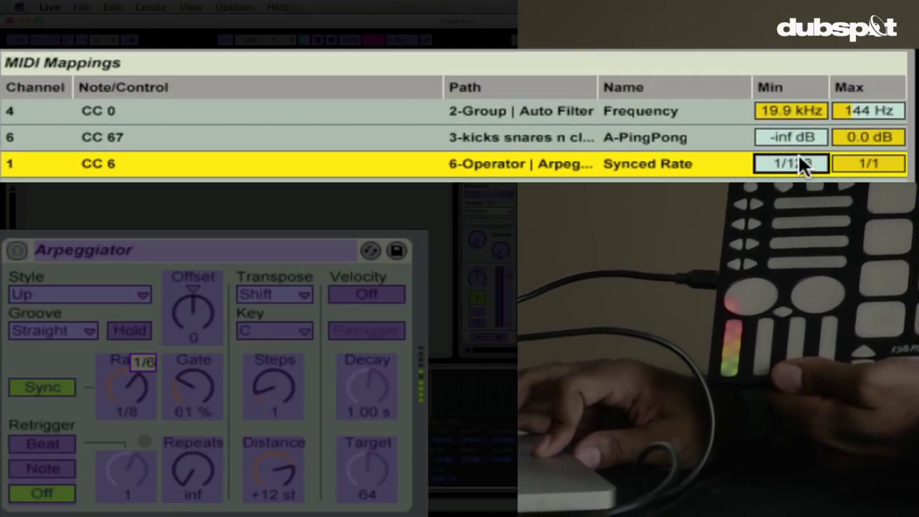
drag(791, 164, 791, 147)
drag(840, 162, 840, 180)
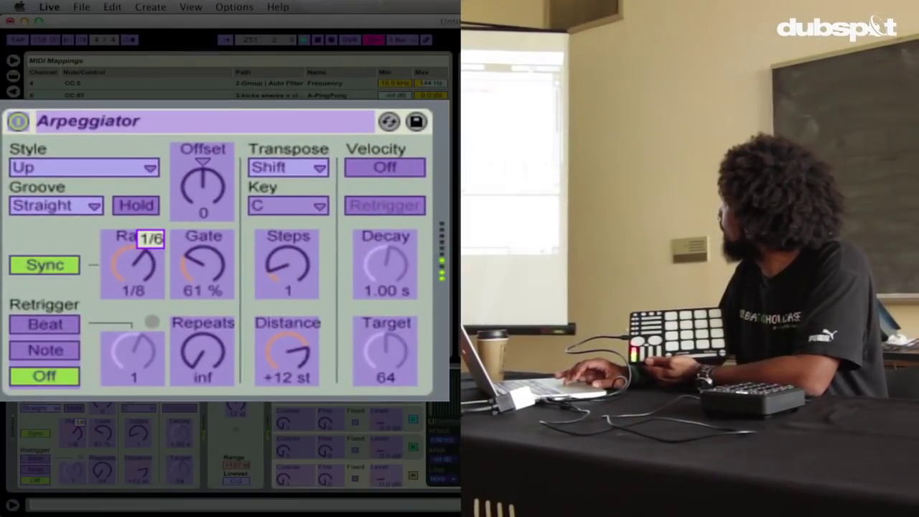
key(super+m)
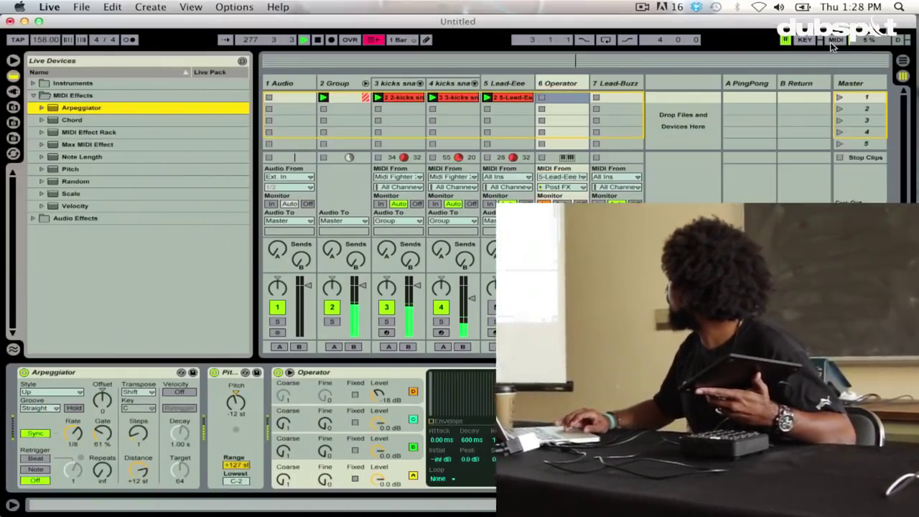
MIDI-map the Arpeggiator's Gate to controller CC 7 on channel 1 and lower the mapping's maximum to about 111 %
click(833, 41)
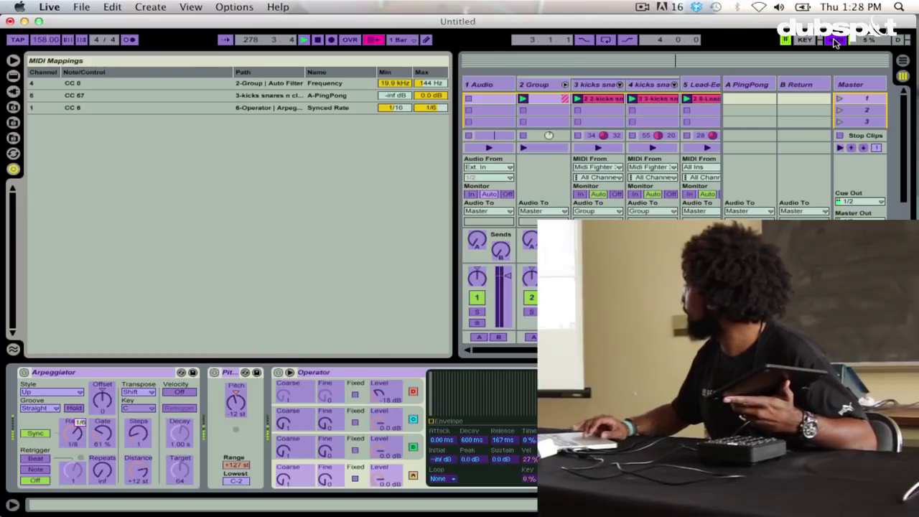
click(102, 434)
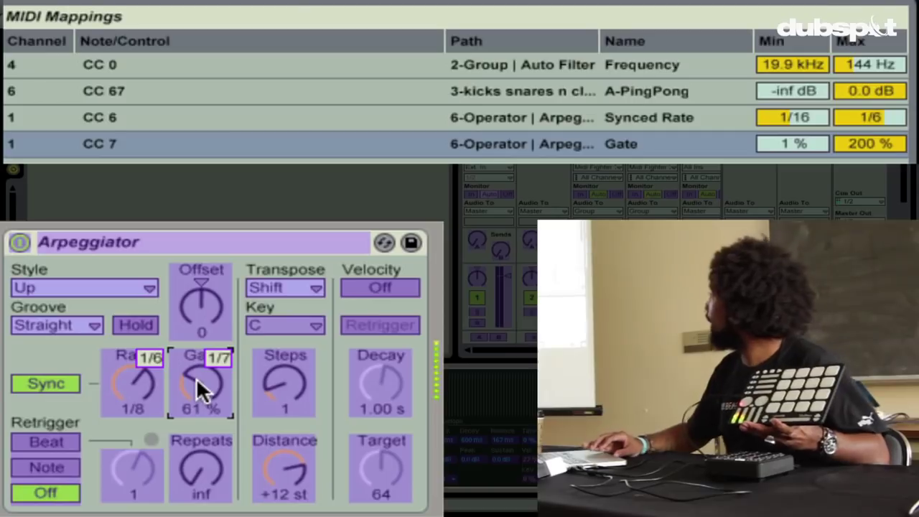
click(873, 143)
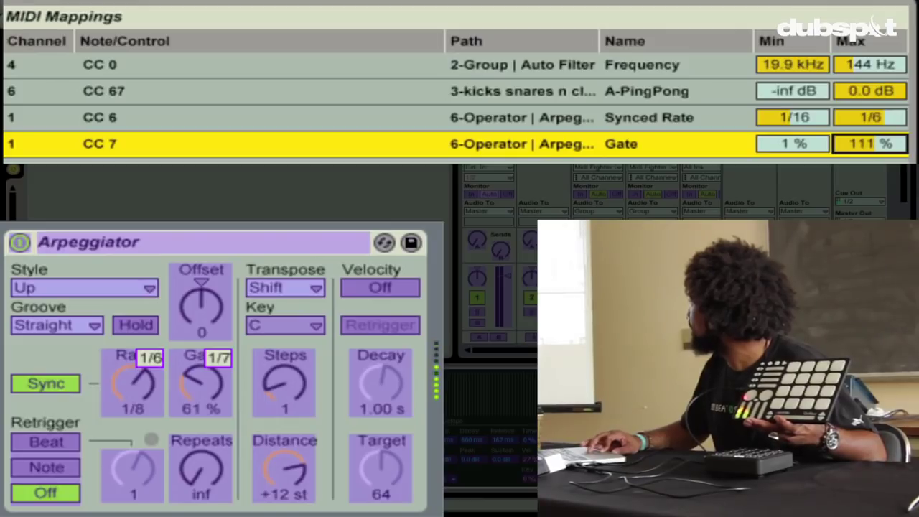
drag(874, 143, 878, 147)
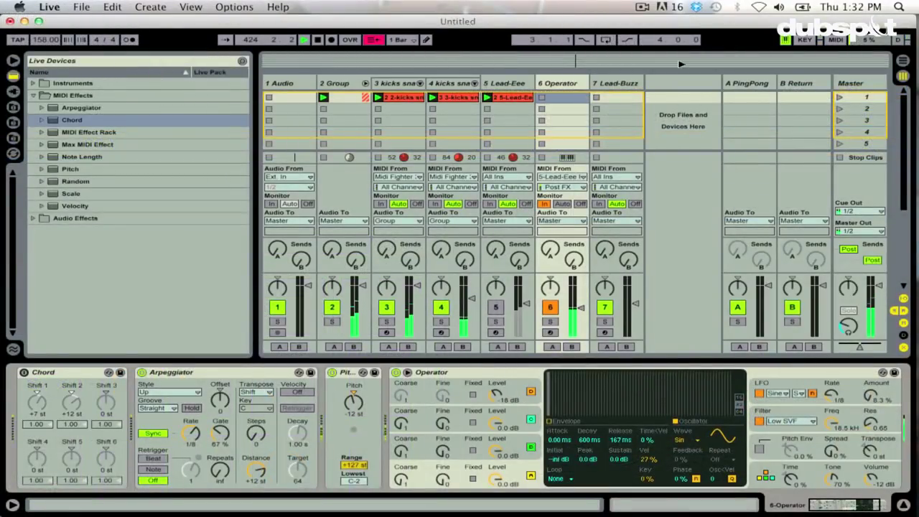
Select track 5 Lead-Eee to show its device chain
click(504, 89)
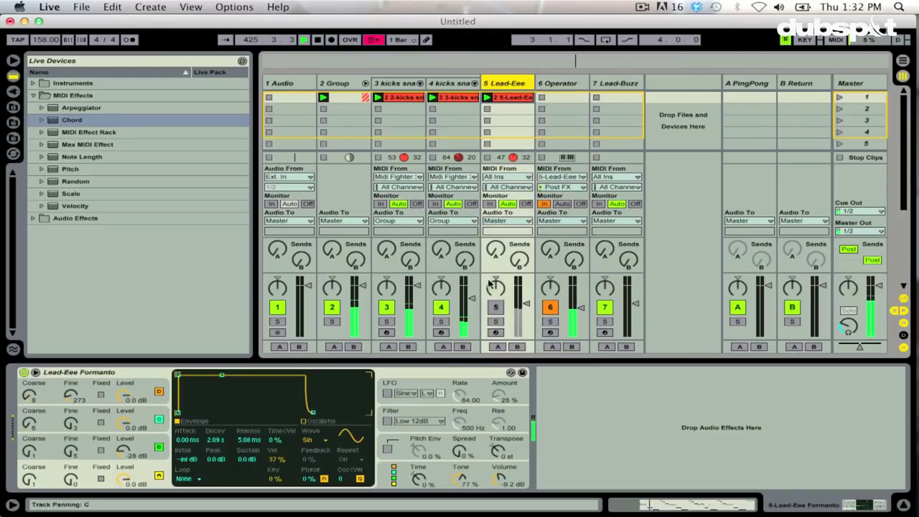